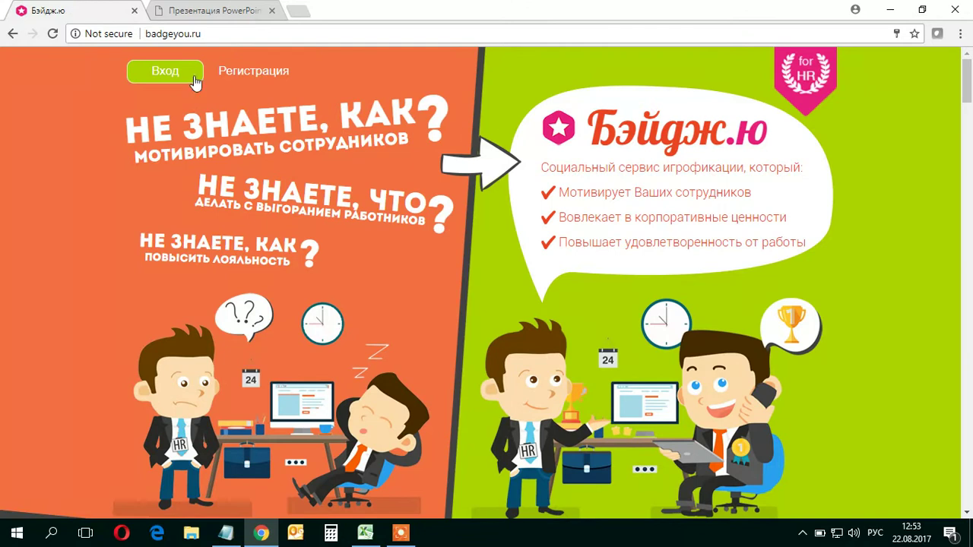
Fill the registration form with the owner's name, surname, e-mail, password and company name BlueNet Corp2
click(247, 76)
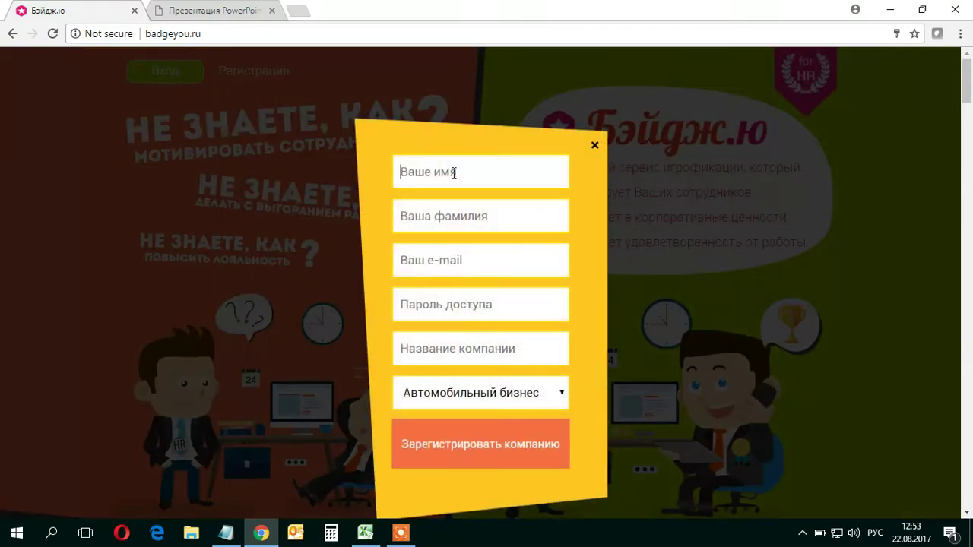
text(Cthu)
key(BackSpace)
key(BackSpace)
key(BackSpace)
key(BackSpace)
key(alt+shift)
key(Tab)
key(Tab)
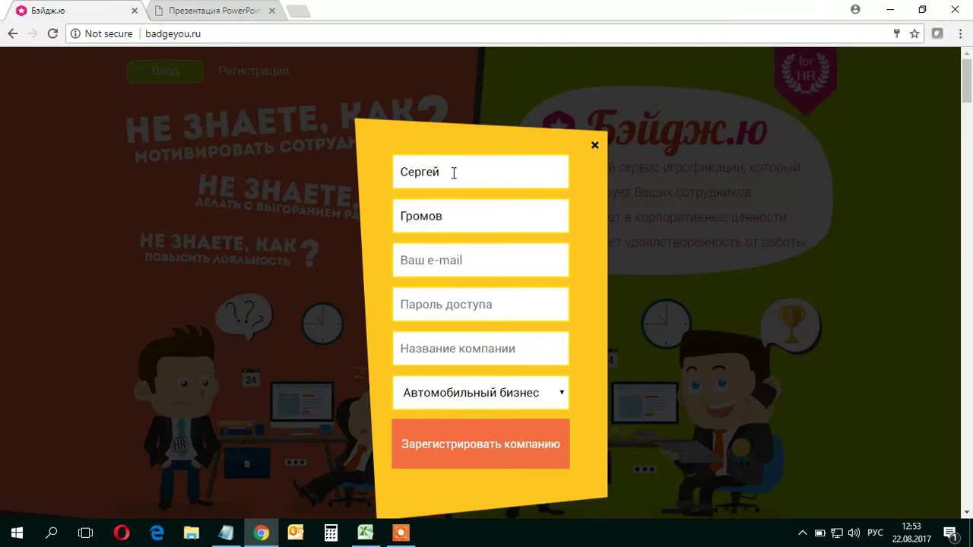
text(n@test.ru)
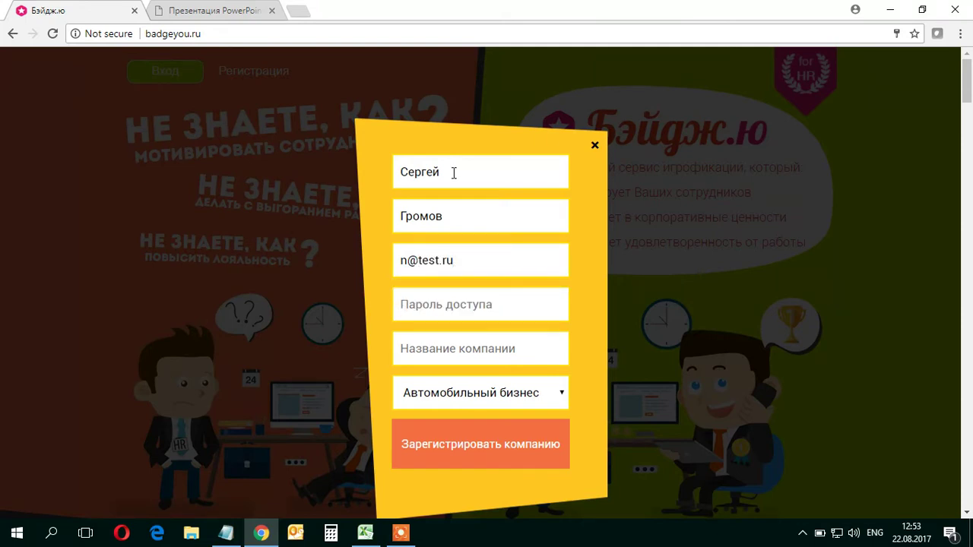
key(Tab)
text(12)
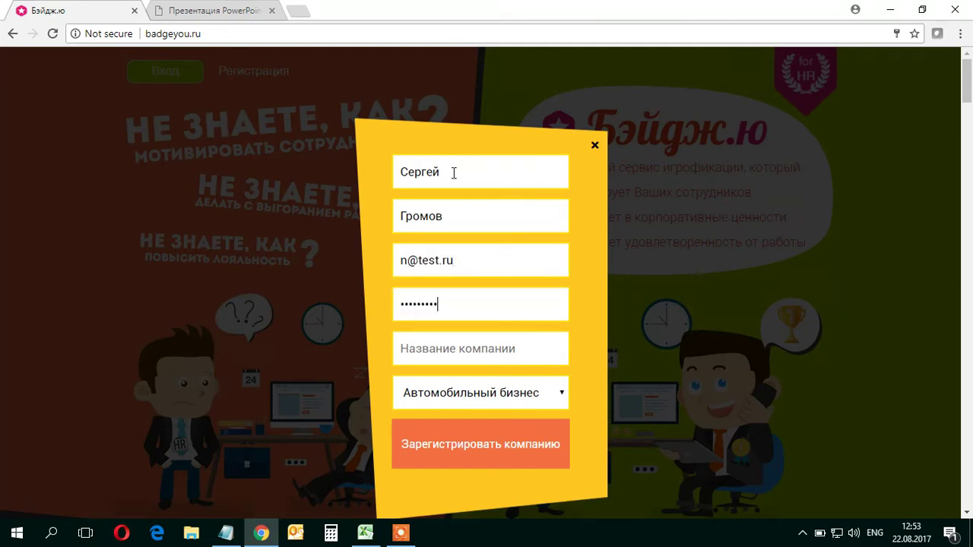
text(Bl)
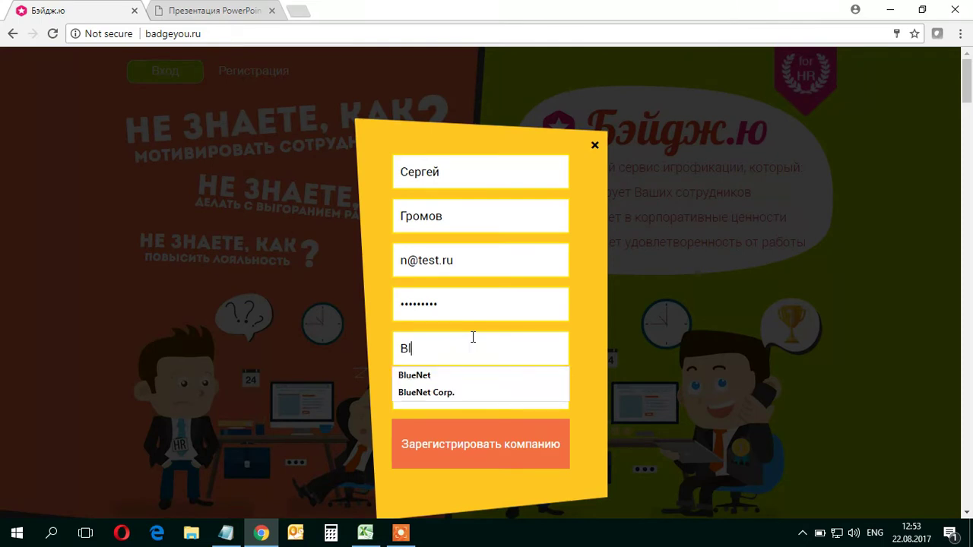
text(ueNet )
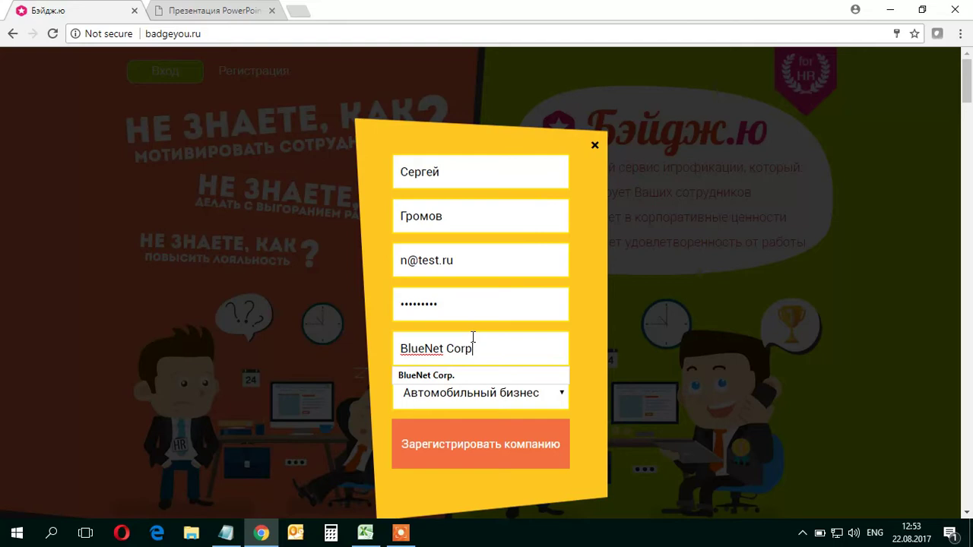
text(Corp2)
Choose Лесная промышленность, деревообработка as the industry and submit the registration
click(491, 398)
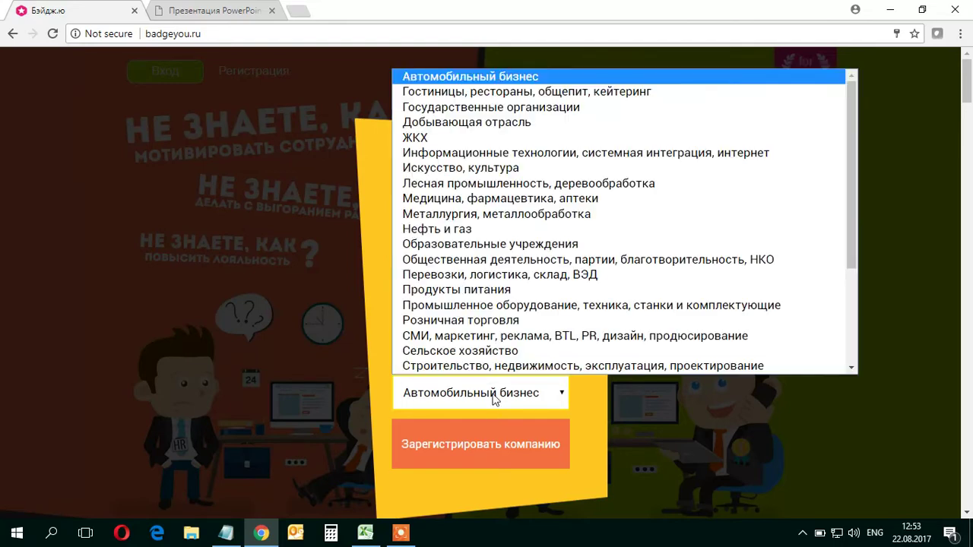
click(493, 186)
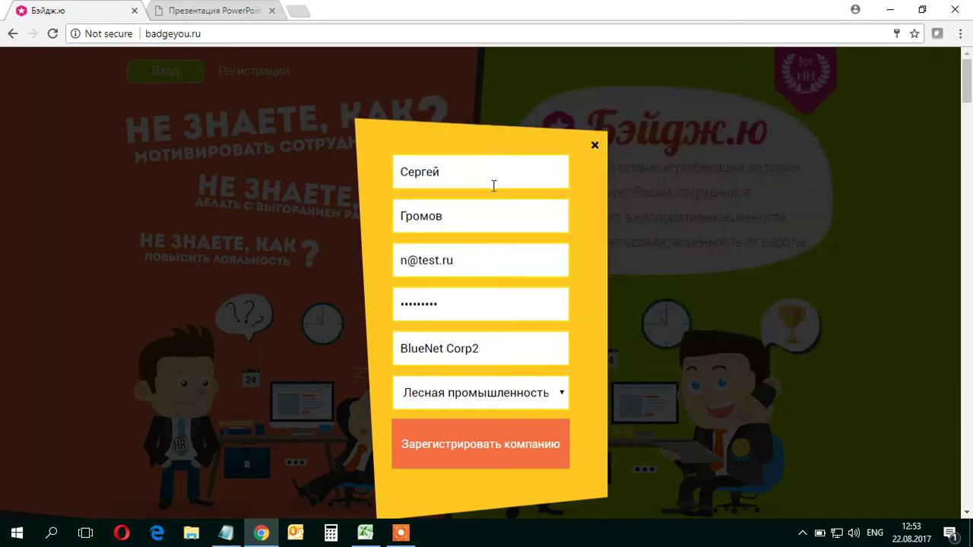
click(463, 447)
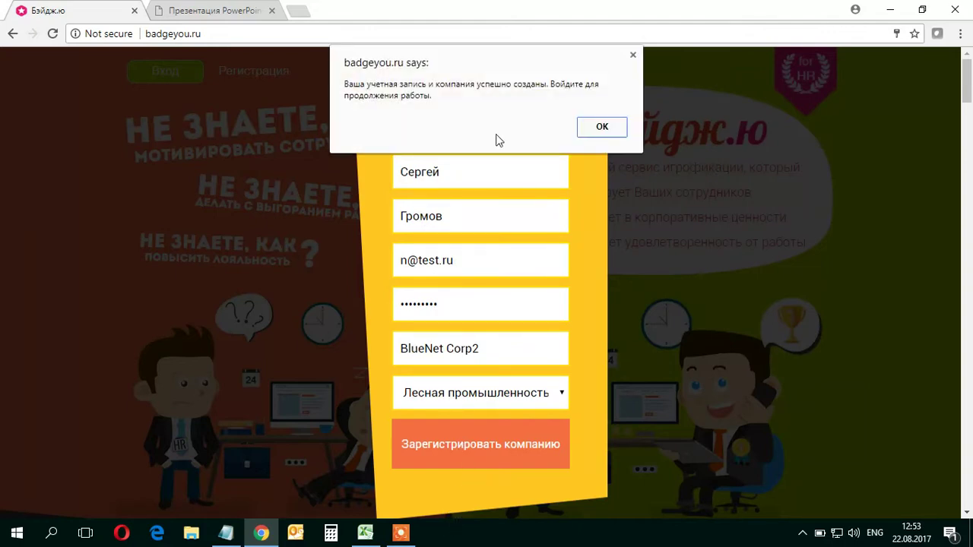
click(601, 127)
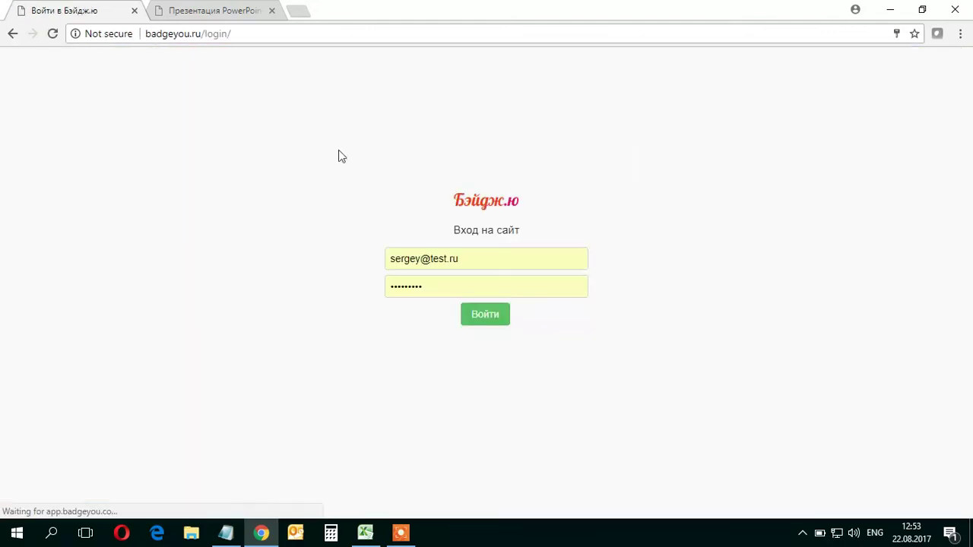
Correct the autofilled e-mail and password and sign in to the company dashboard
double_click(420, 261)
text(n)
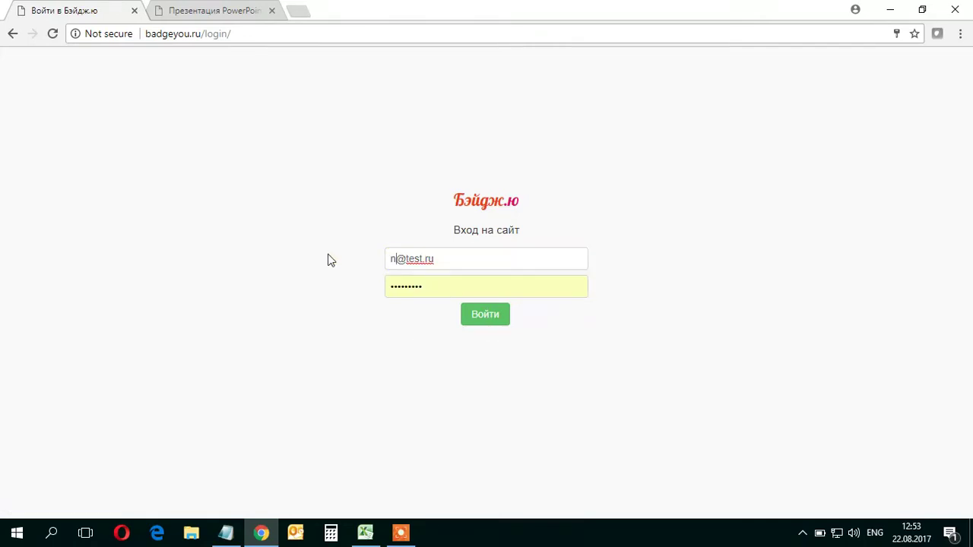
double_click(457, 292)
text(12)
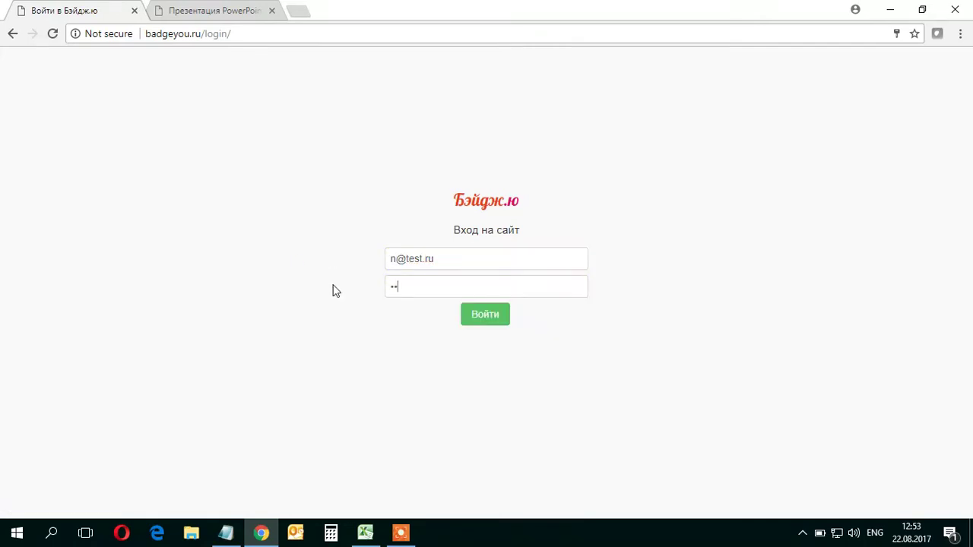
click(487, 315)
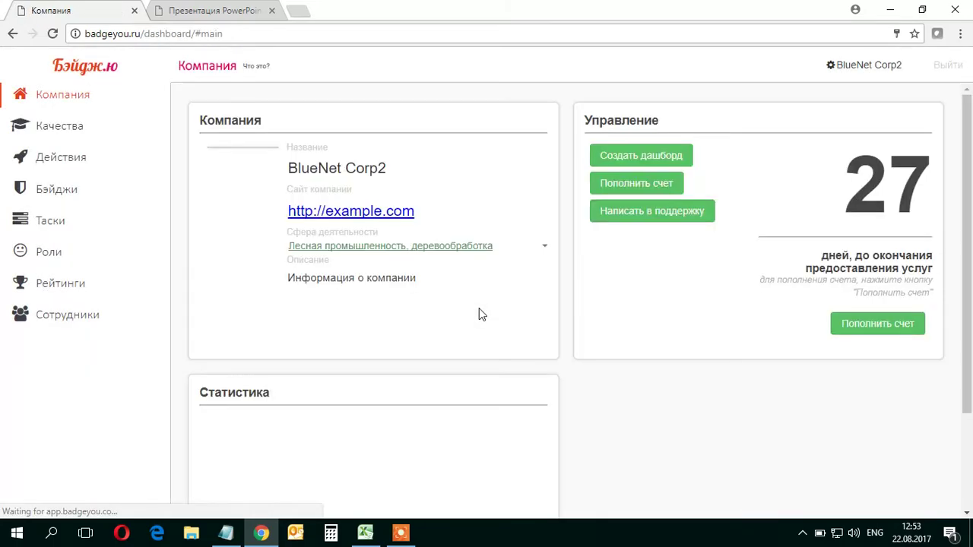
Choose Blue-Net.png as the company logo image
mouse_move(254, 161)
click(314, 144)
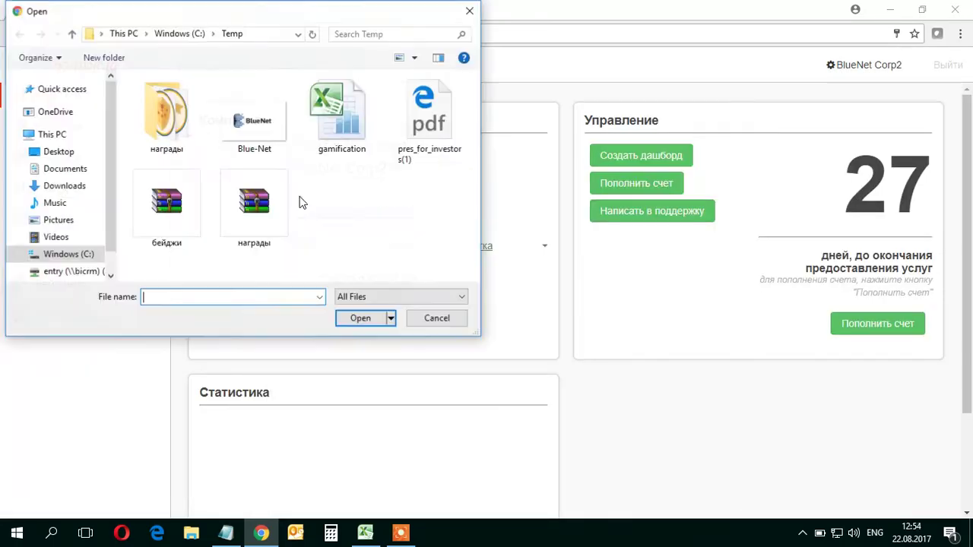
double_click(265, 130)
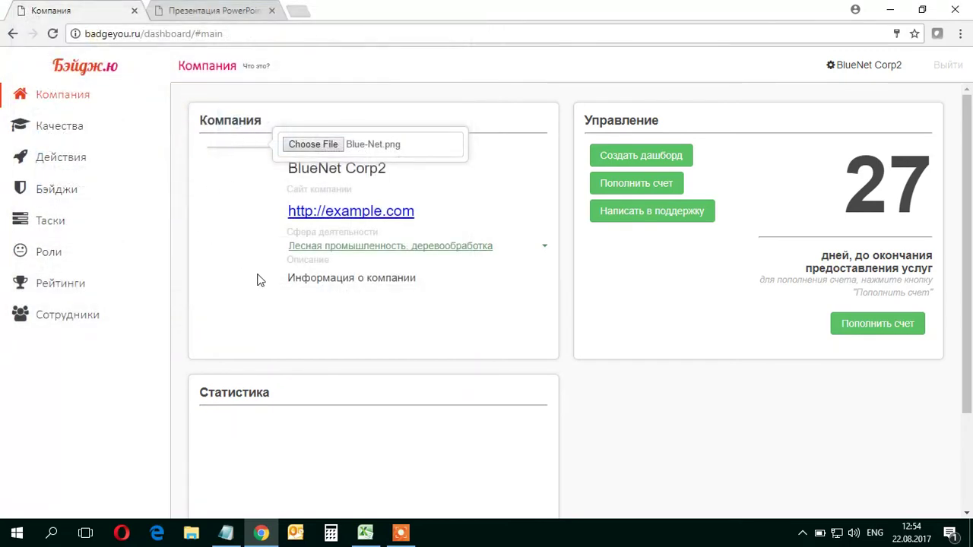
Add the qualities Самостоятельный and Лояльный
click(31, 132)
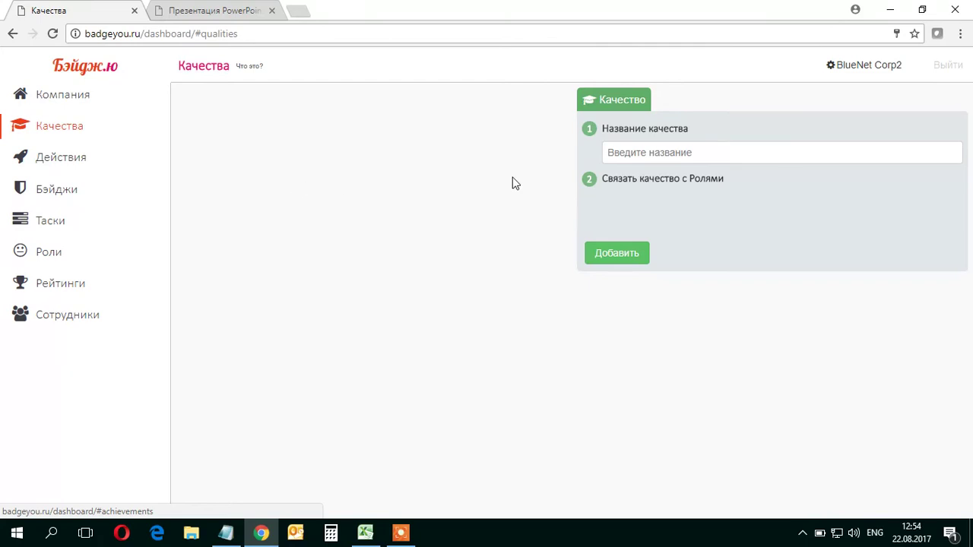
text(sdf)
key(BackSpace)
key(BackSpace)
key(BackSpace)
key(alt+shift)
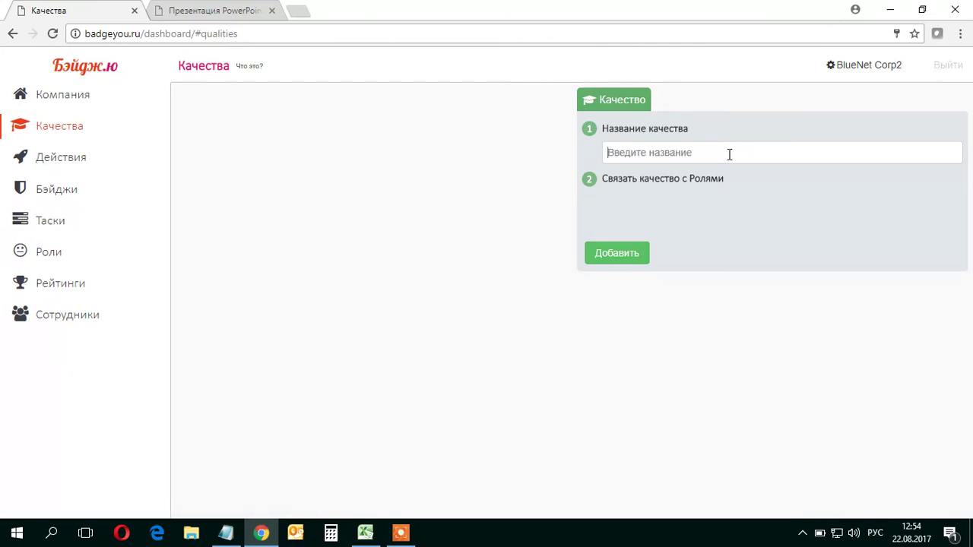
text(Са)
key(Return)
text(Лояльный)
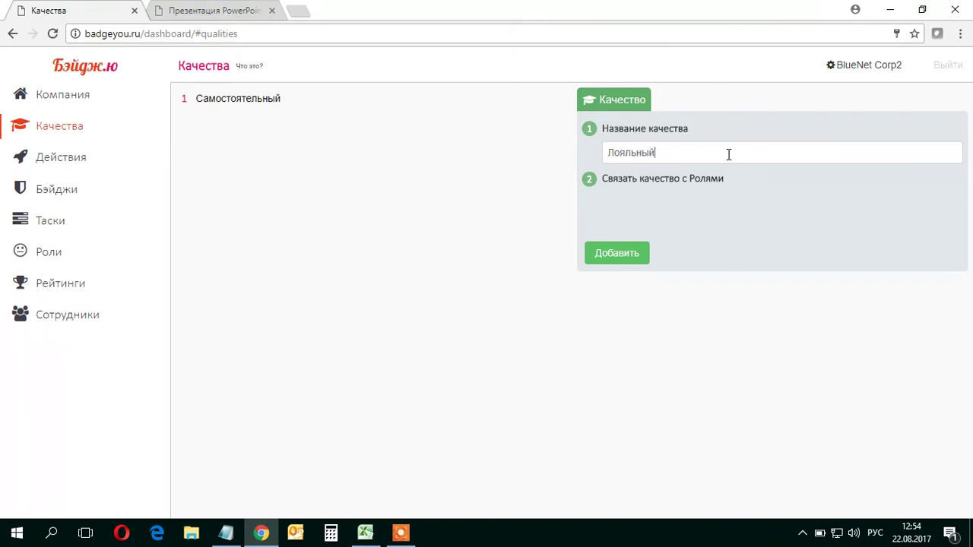
key(Return)
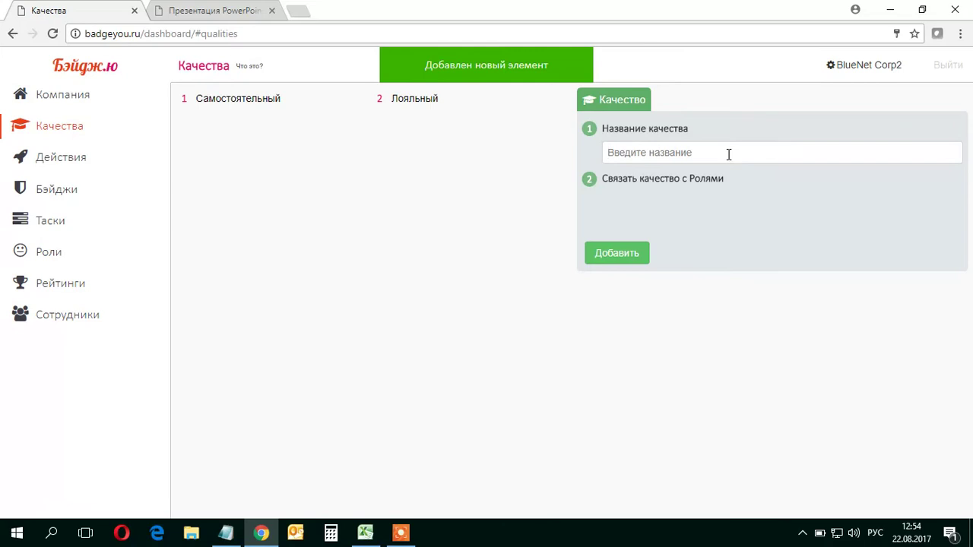
Add the qualities Исполнительный, Пунктуальный and Ответственный
text(Исполнительный)
key(Return)
text(Пун)
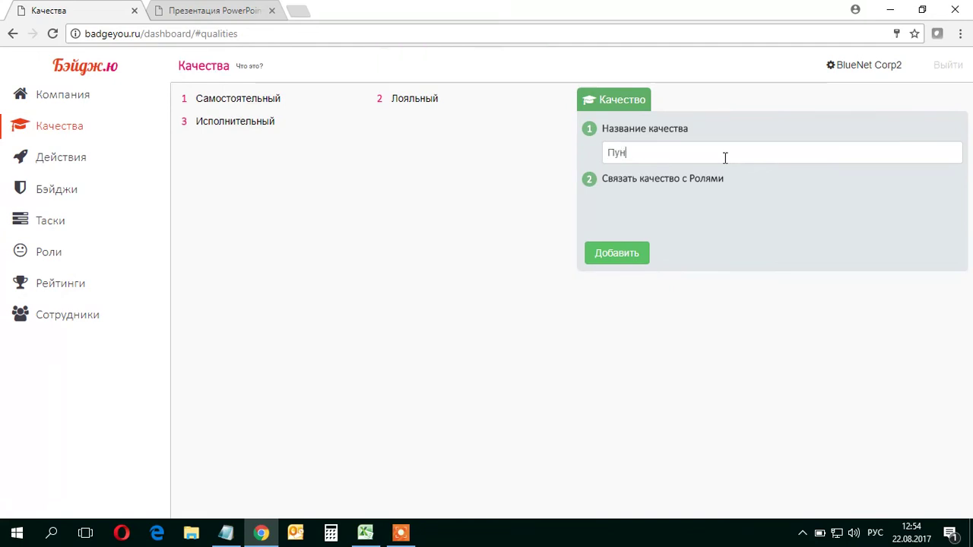
text(ктуальный)
key(Return)
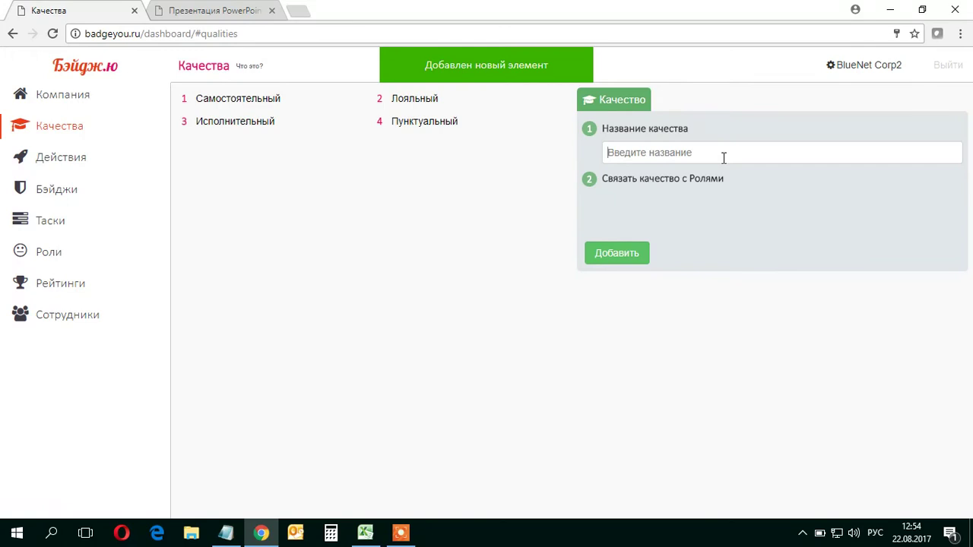
text(Ответ)
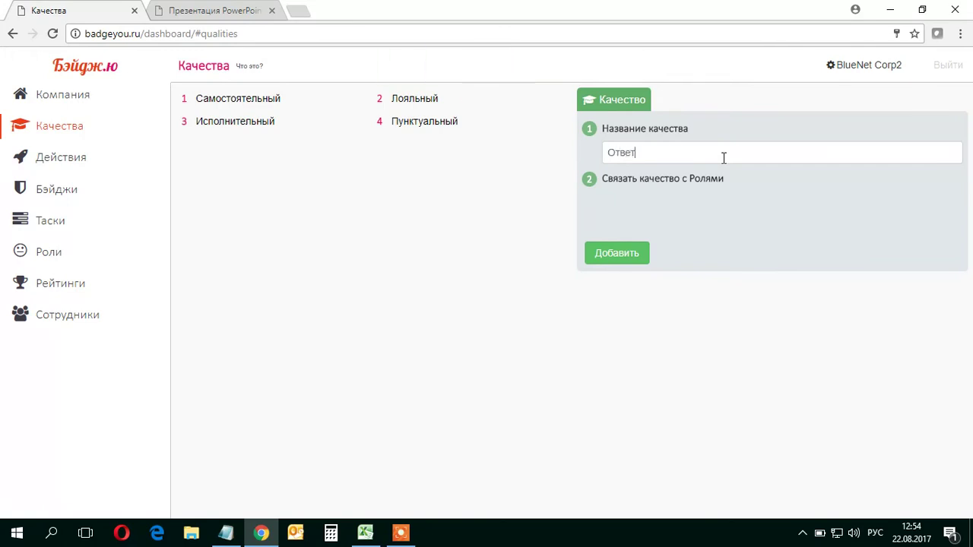
text(ственный)
key(Return)
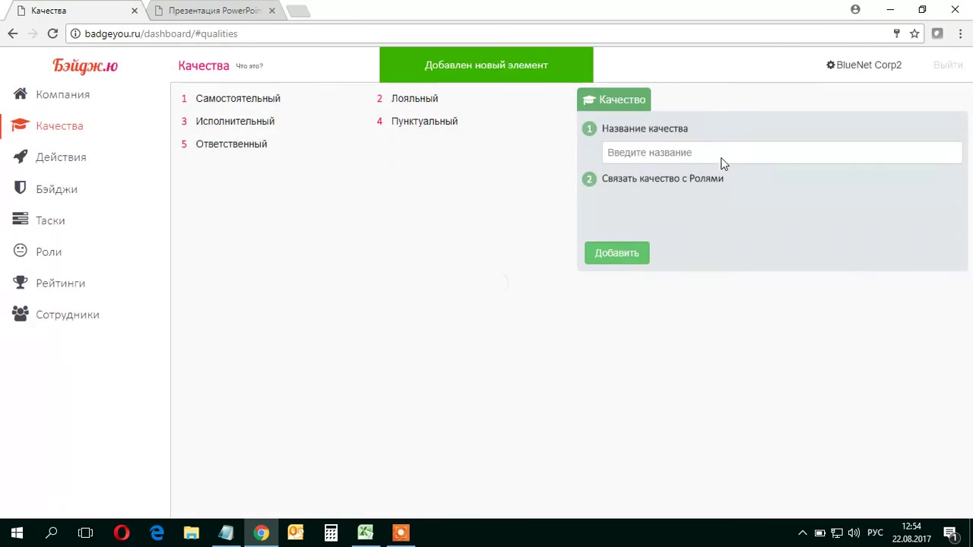
click(79, 168)
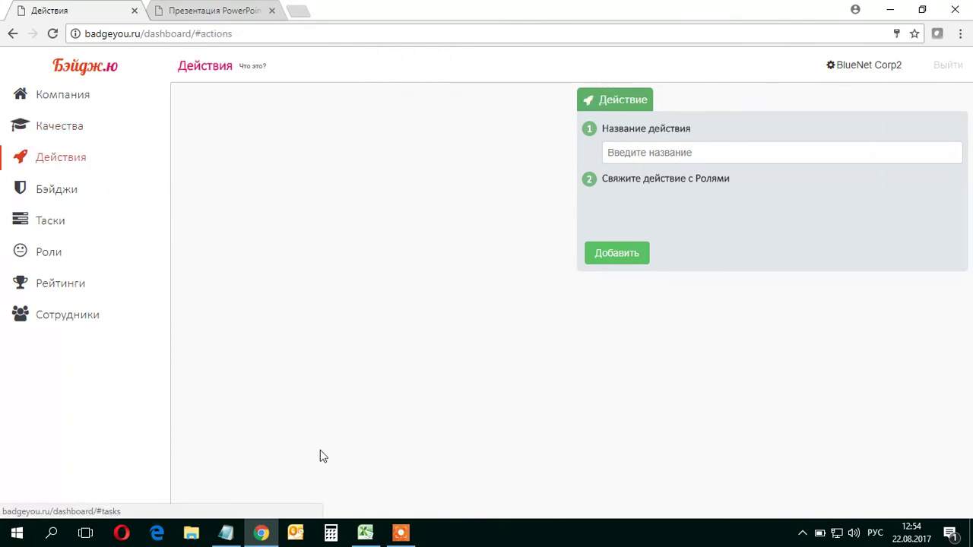
Add Прочитал книгу по работе, read from workbook cell B3, as an action
click(365, 536)
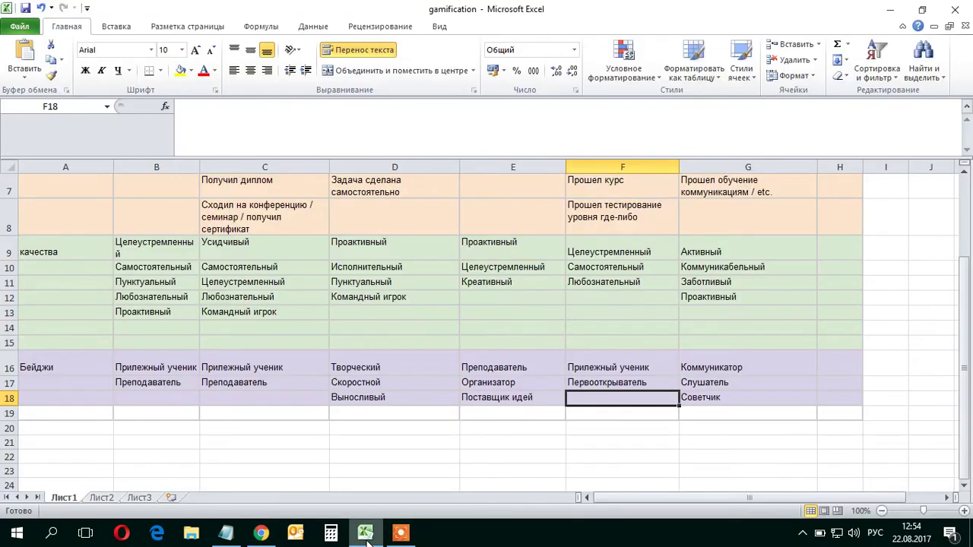
scroll(309, 354, up, 2)
click(194, 311)
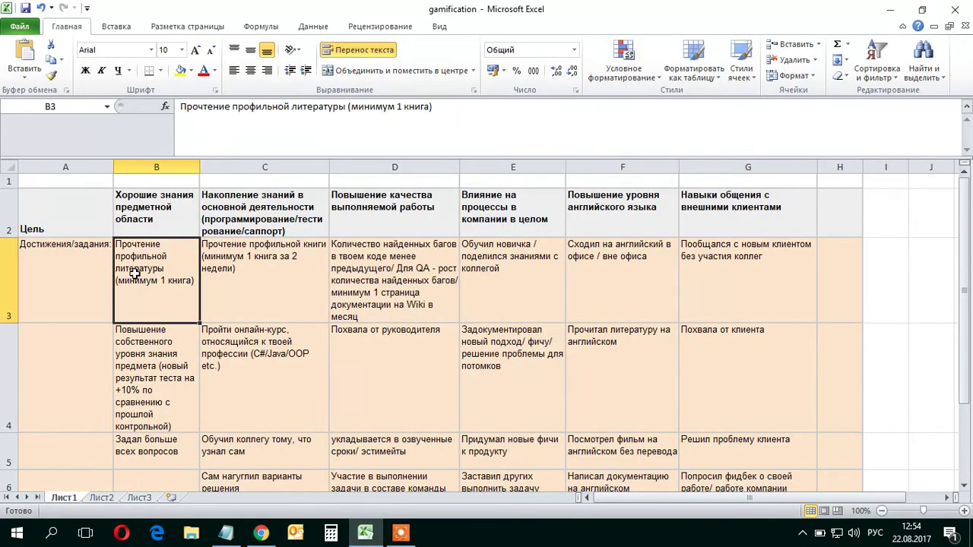
click(261, 534)
text(П)
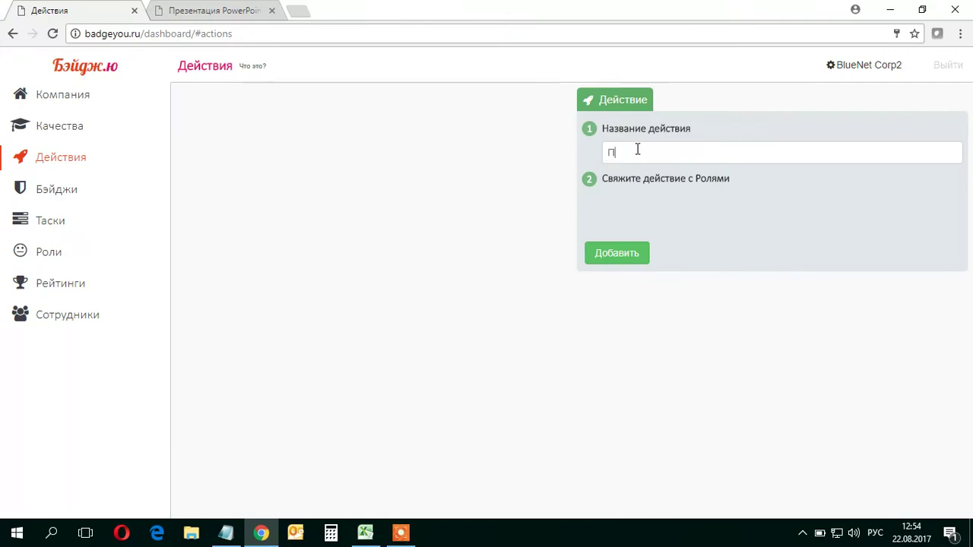
text(рочитал книгу по работе)
key(Return)
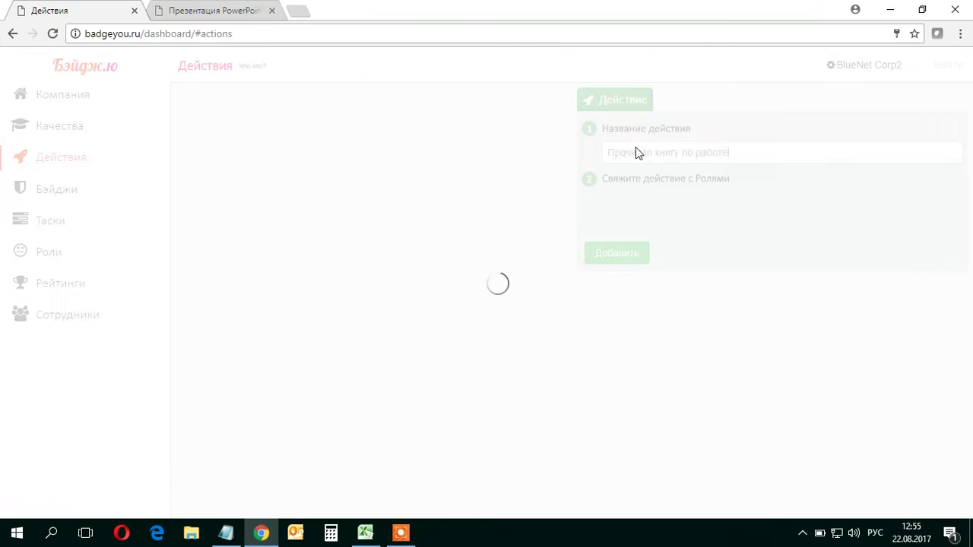
Copy Обучил новичка from cell E3 and add it as an action
click(366, 535)
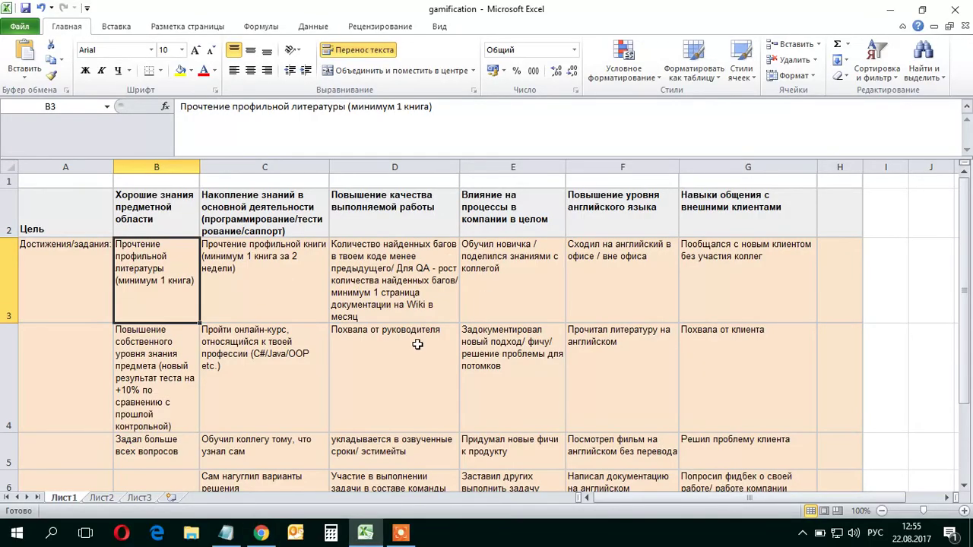
click(515, 288)
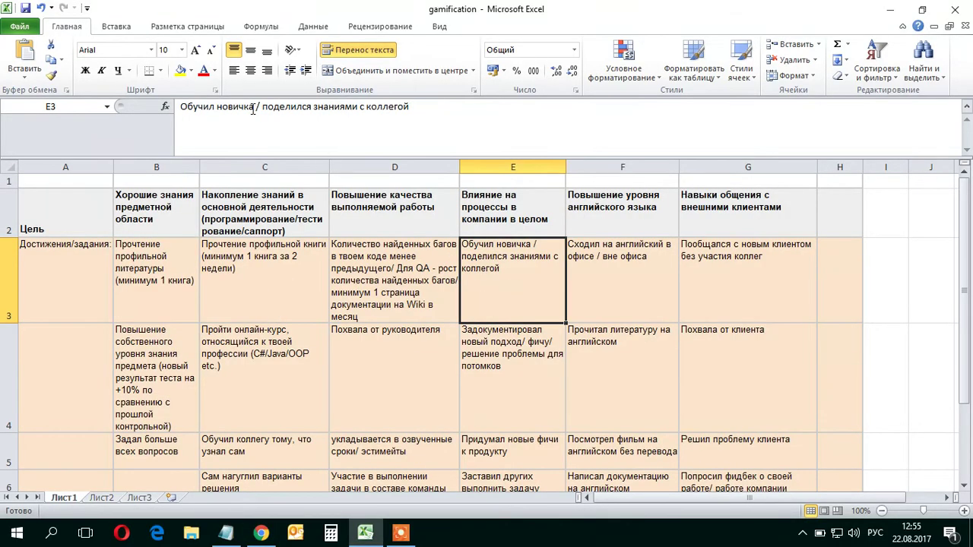
drag(254, 108, 136, 107)
key(ctrl+c)
key(Return)
click(363, 538)
key(ctrl+v)
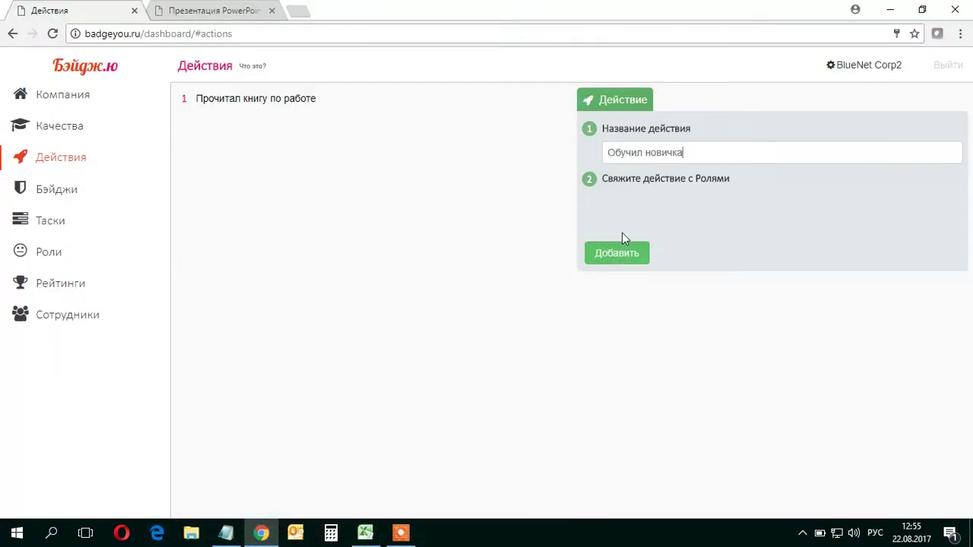
click(614, 255)
Copy Придумал новые фичи к продукту from cell E5 and add it as an action
click(365, 534)
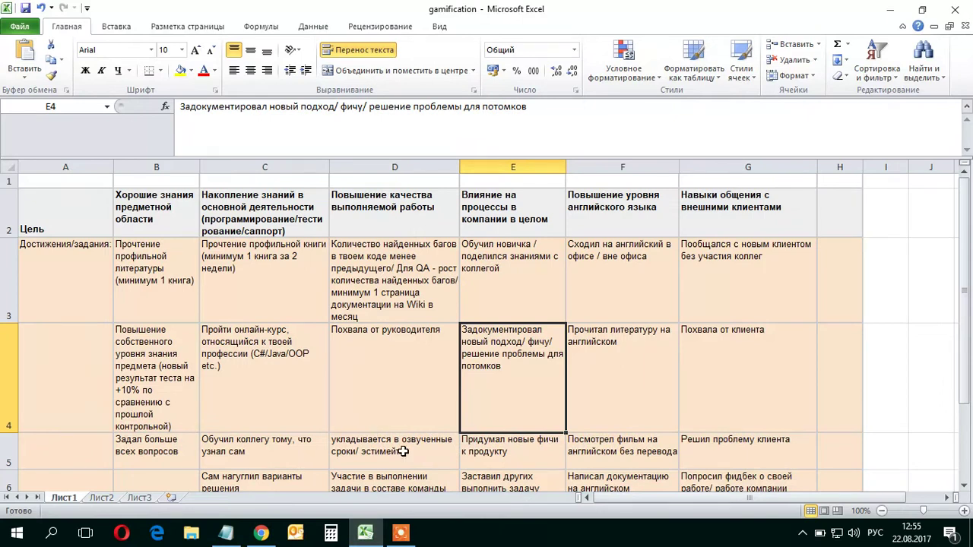
click(502, 455)
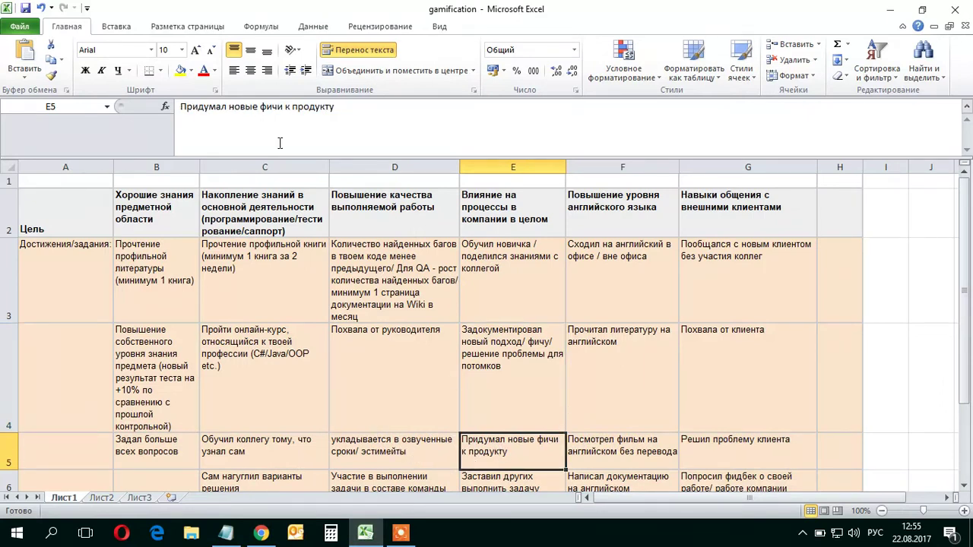
drag(362, 111, 173, 140)
key(ctrl+c)
key(Return)
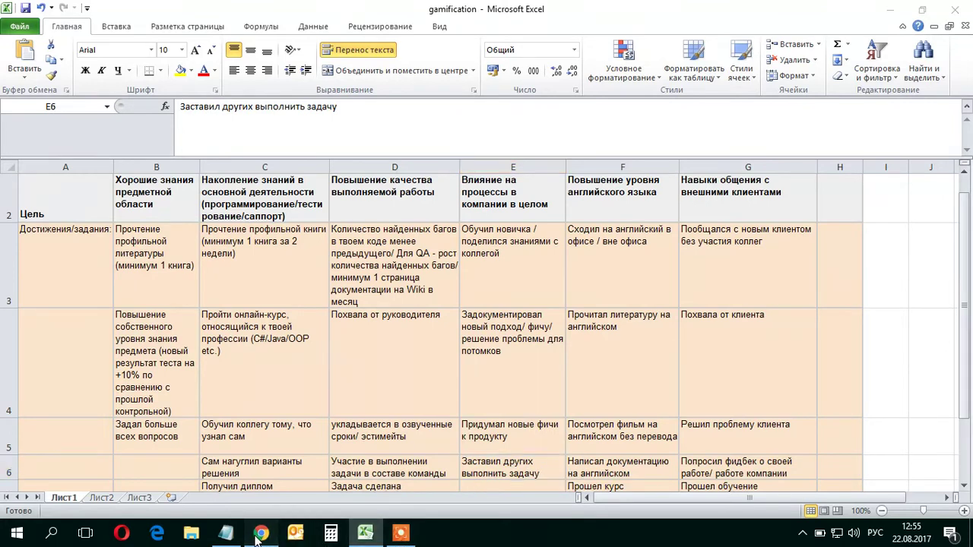
click(260, 534)
key(ctrl+v)
click(617, 253)
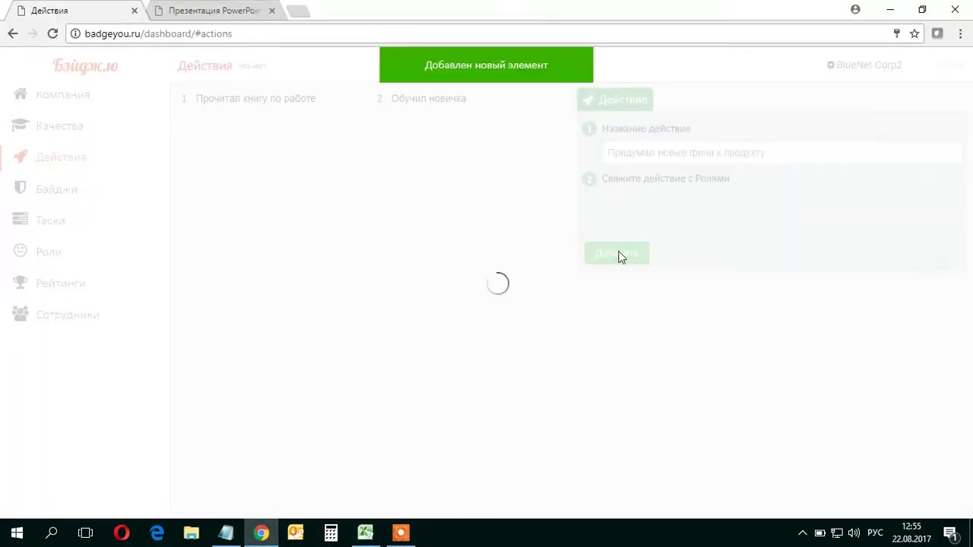
Copy Получил диплом from cell C7 and add it as an action
click(365, 535)
scroll(422, 416, down, 1)
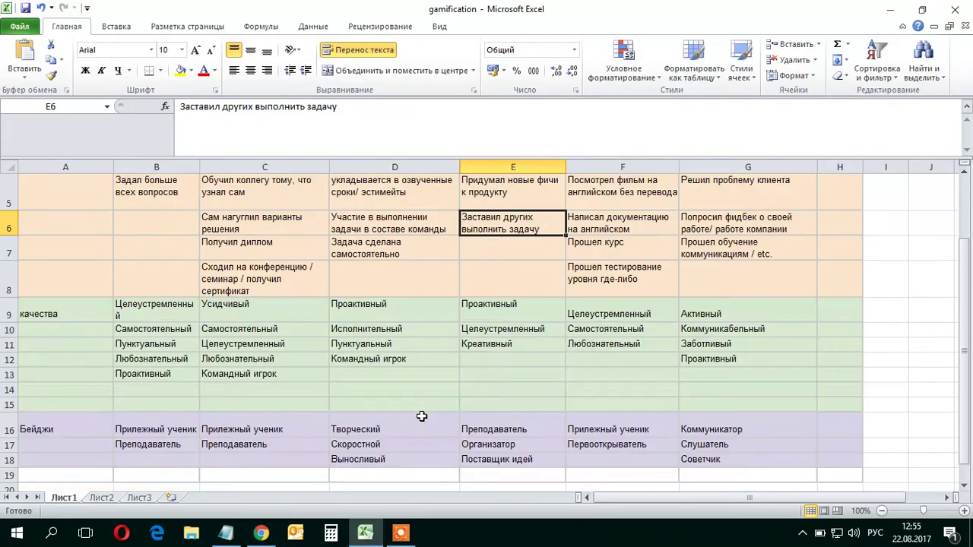
scroll(324, 367, up, 1)
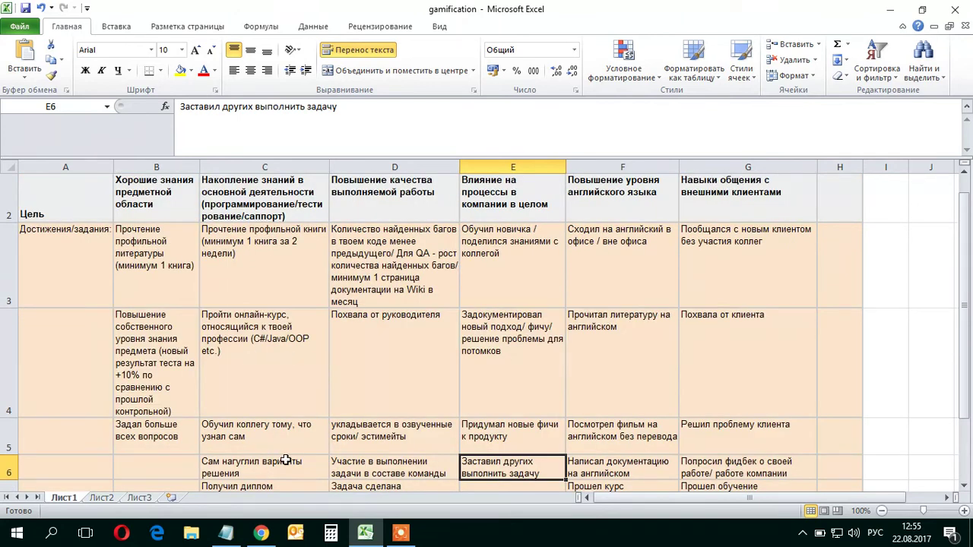
click(276, 484)
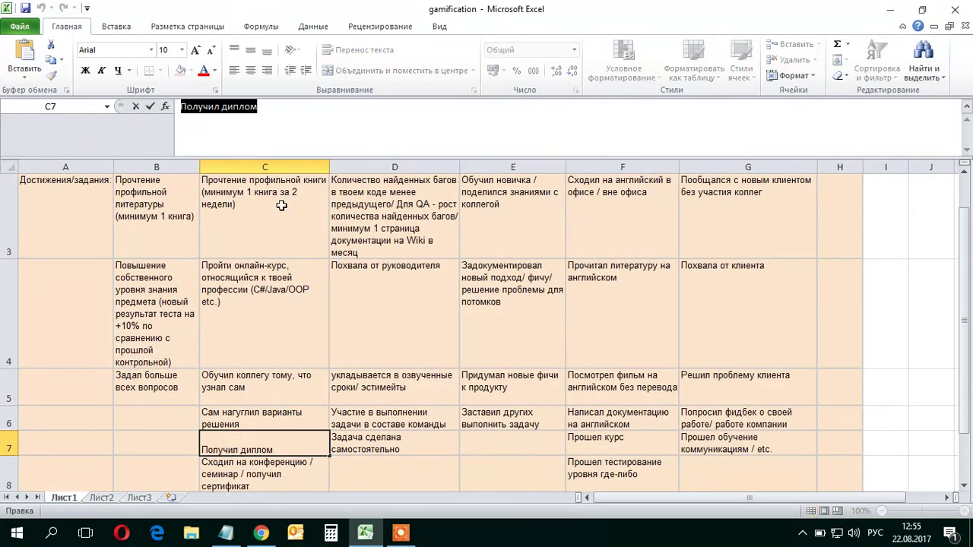
key(Down)
click(261, 535)
text(Получил диплом)
click(621, 253)
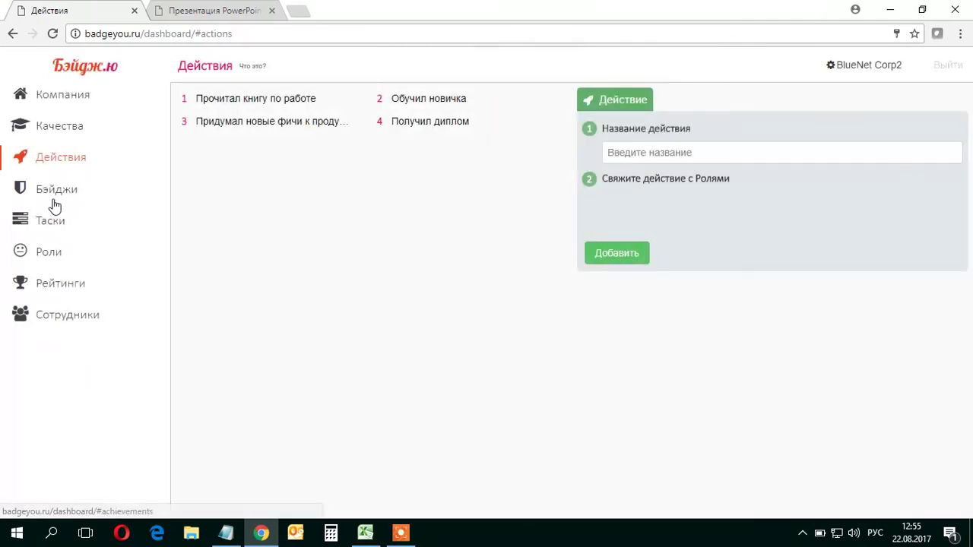
Create the role Программист with the quality and all four action checkboxes ticked
click(48, 256)
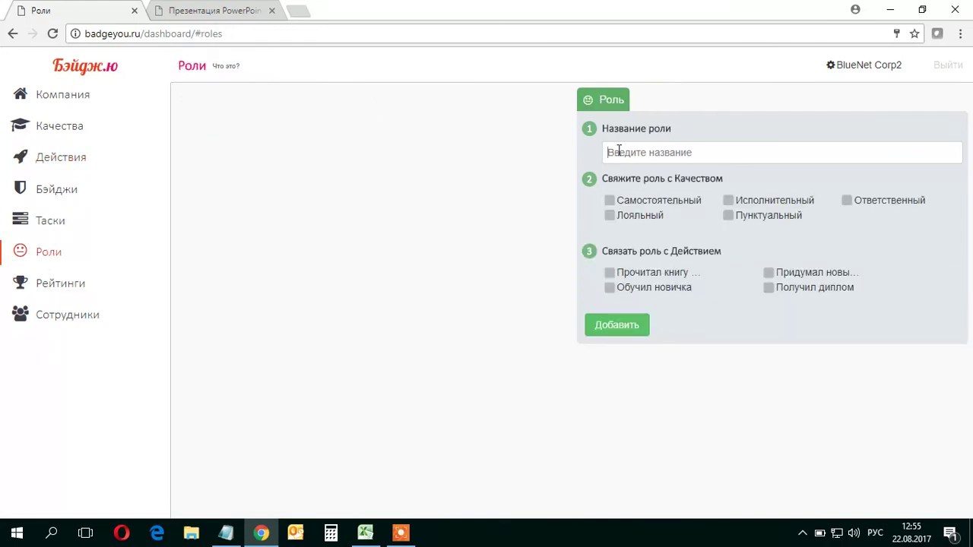
text(Прогр)
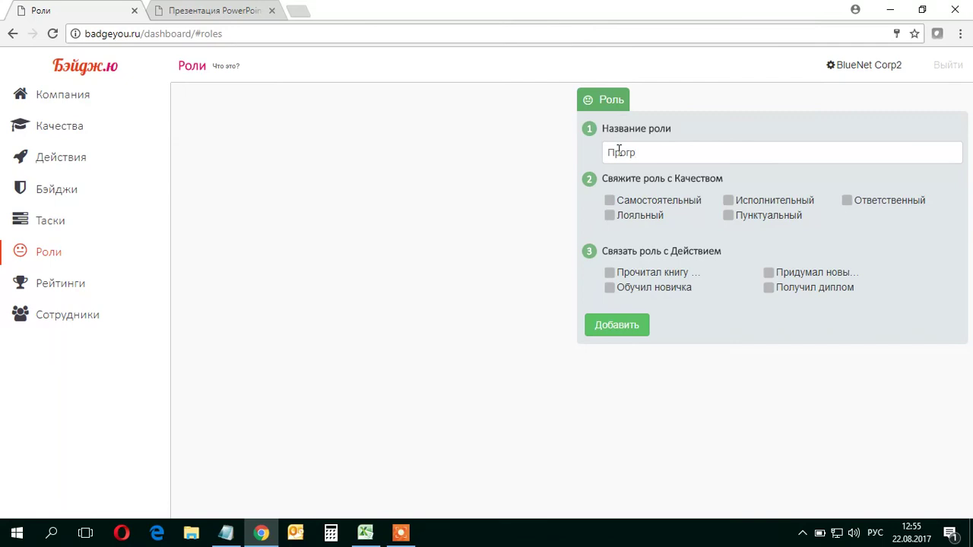
text(аммист)
click(651, 200)
click(648, 216)
click(758, 202)
click(872, 202)
click(813, 272)
click(817, 292)
click(654, 289)
click(641, 273)
click(636, 326)
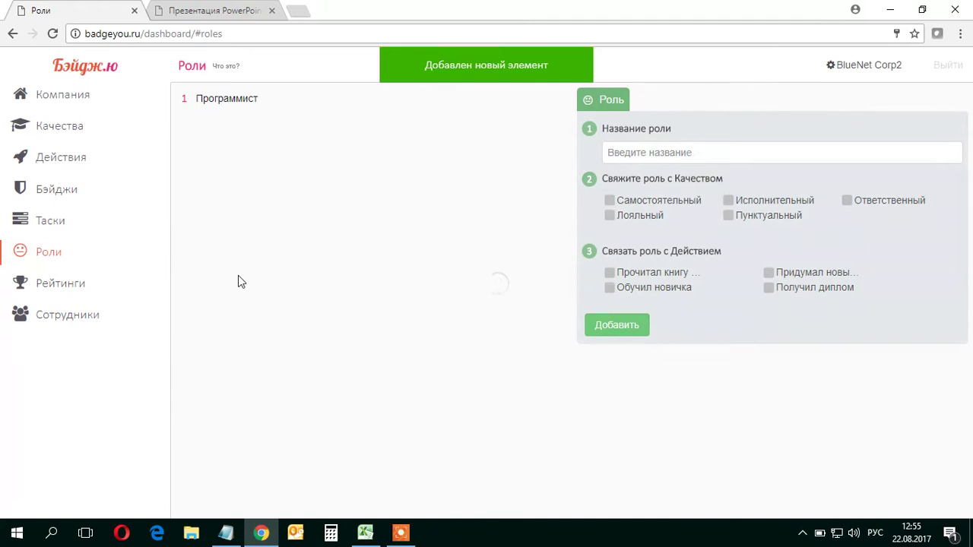
Start a new badge on the Бэйджи page using the crown image
click(58, 194)
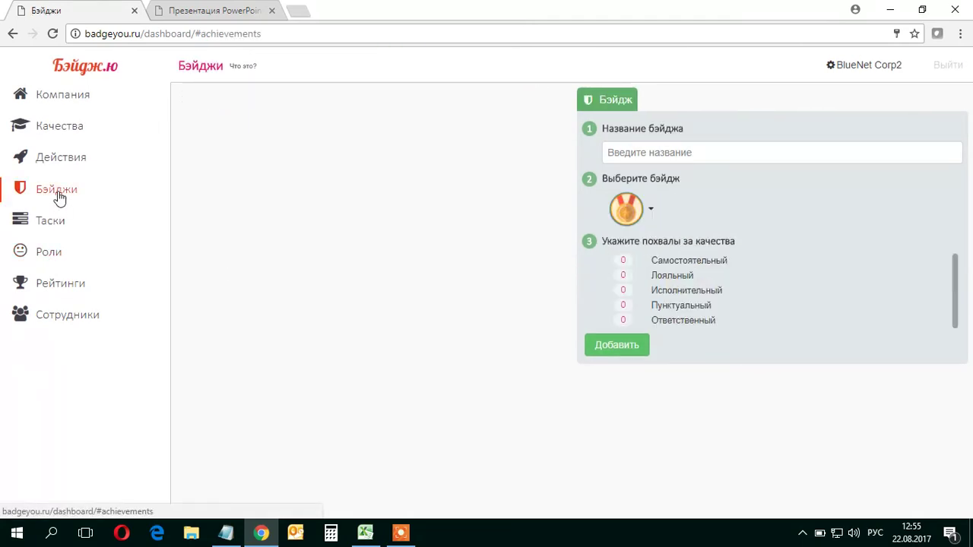
click(647, 212)
scroll(661, 323, down, 5)
scroll(661, 334, down, 3)
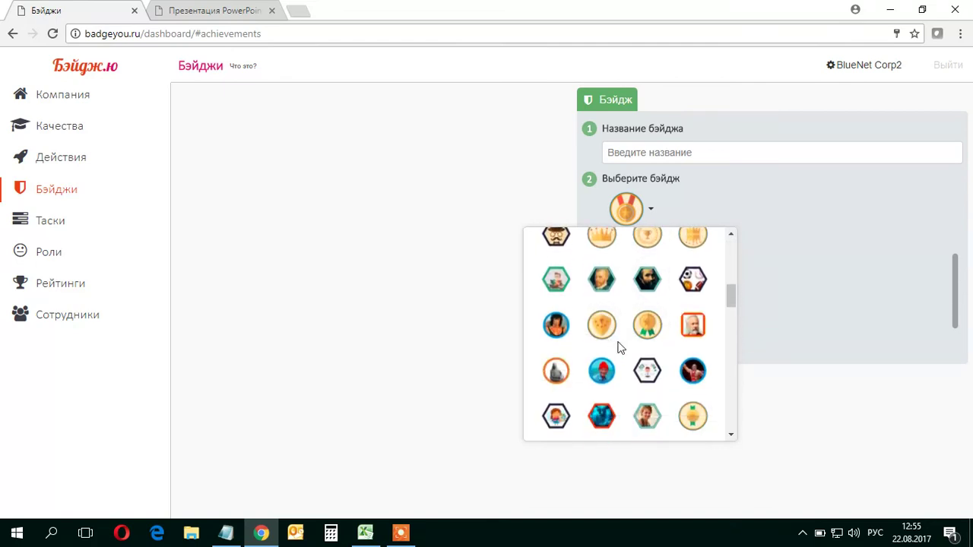
scroll(622, 348, up, 1)
click(602, 304)
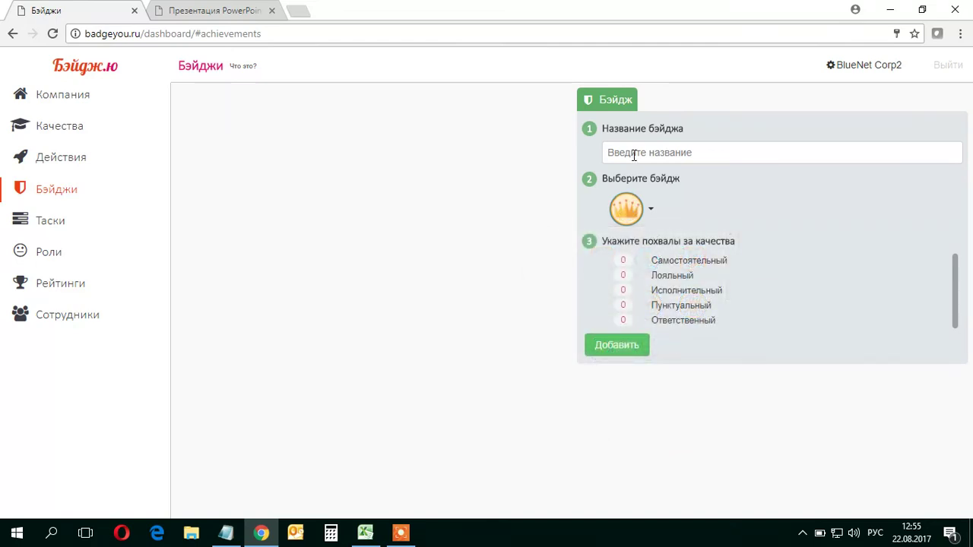
Copy the name Первооткрыватель from spreadsheet cell F17 into the badge name
click(365, 532)
scroll(563, 358, down, 2)
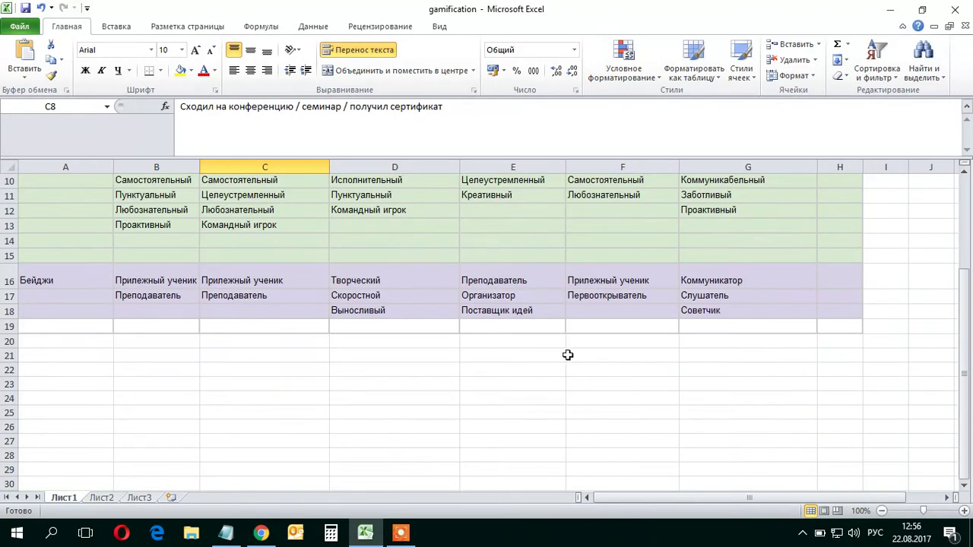
click(605, 304)
double_click(277, 115)
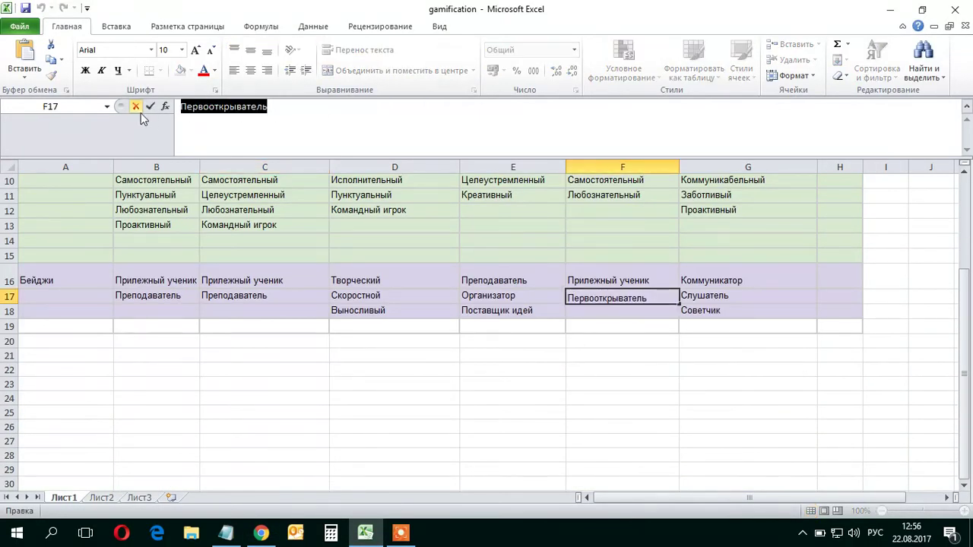
key(ctrl+c)
key(Return)
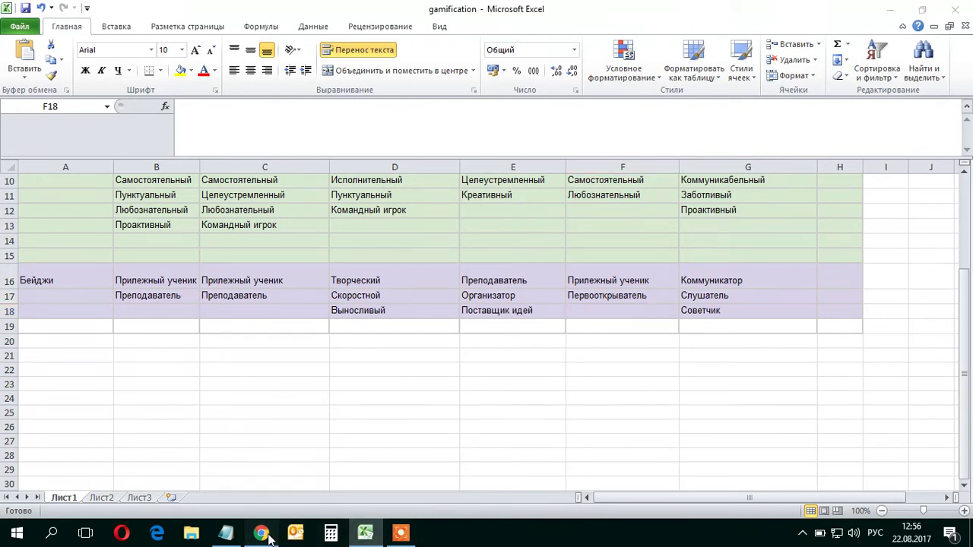
click(260, 532)
key(ctrl+v)
Award 1 Самостоятельный, 2 Лояльный, 1 Исполнительный, 3 Пунктуальный, 1 Ответственный and save the badge
click(638, 260)
click(637, 276)
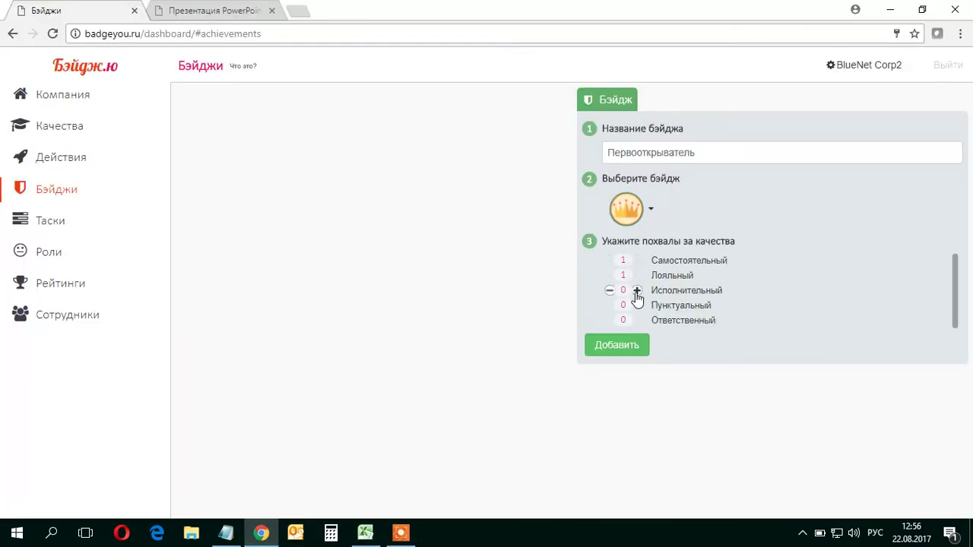
click(638, 305)
click(637, 275)
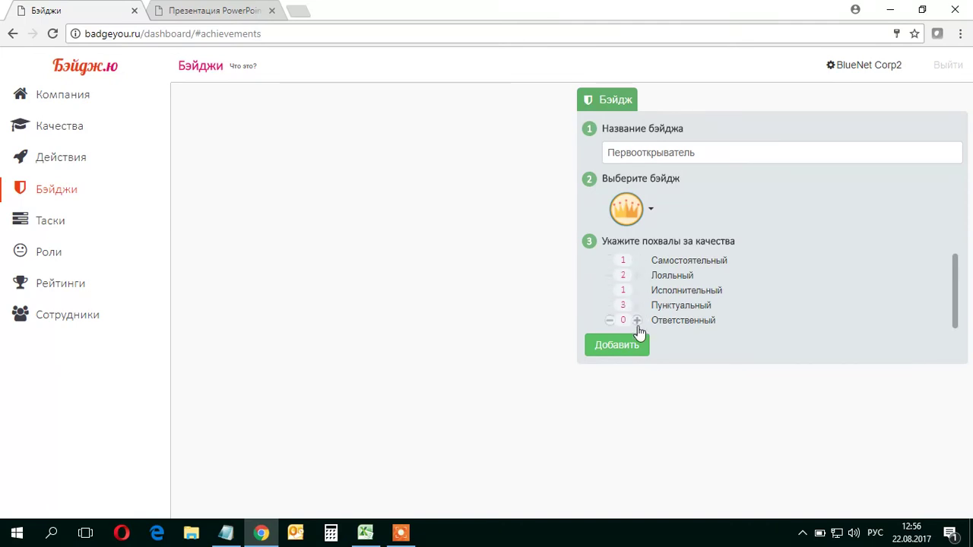
click(637, 320)
click(625, 346)
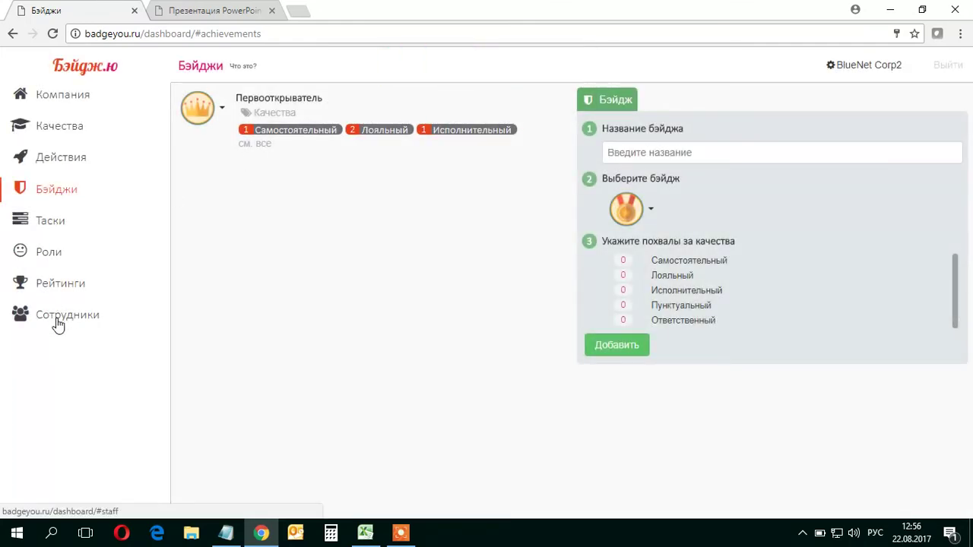
click(58, 322)
Open the invite-by-e-mail form for adding an employee, backing out of file import
click(234, 105)
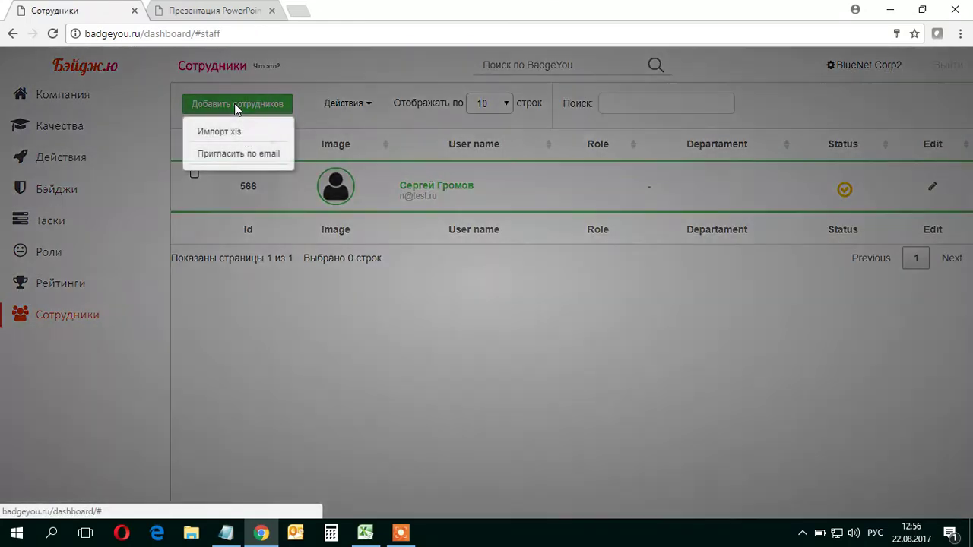
click(221, 132)
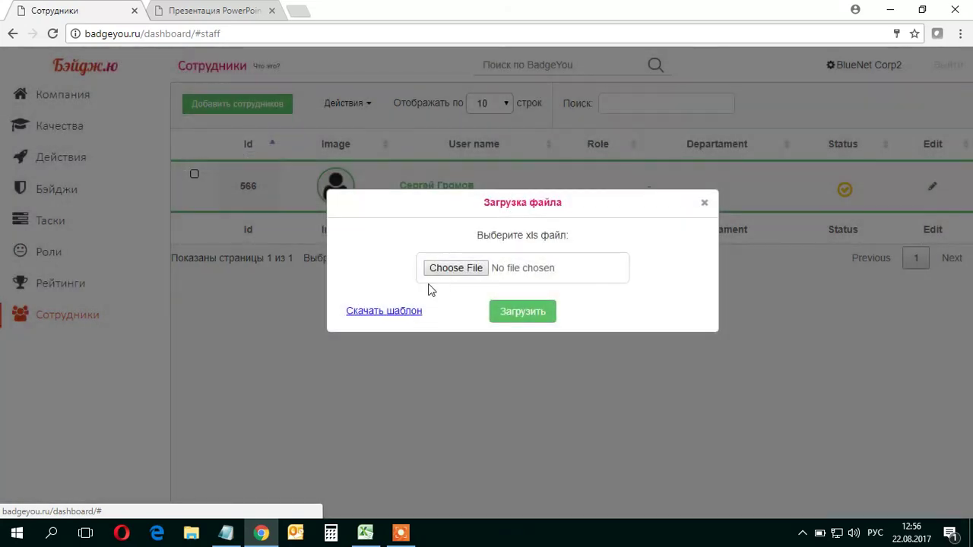
click(705, 203)
click(260, 108)
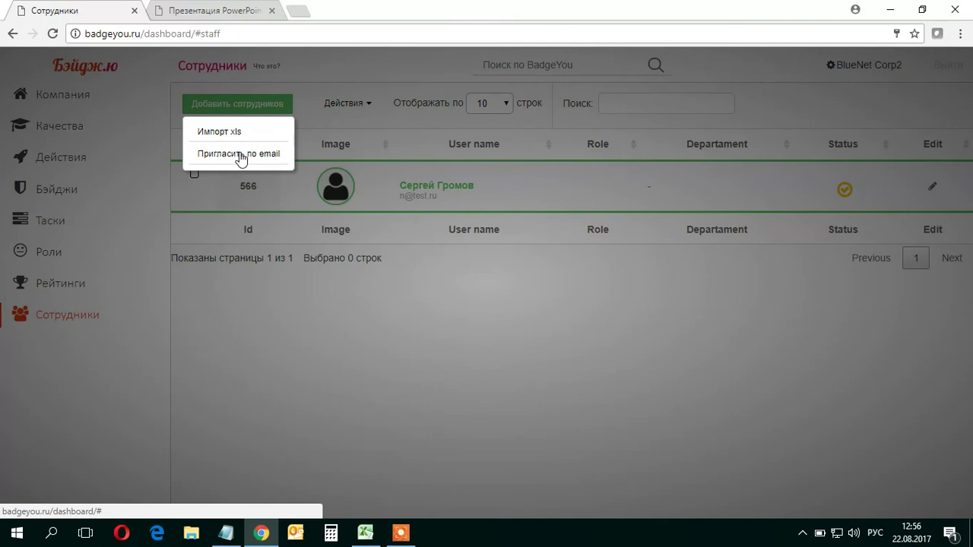
click(241, 157)
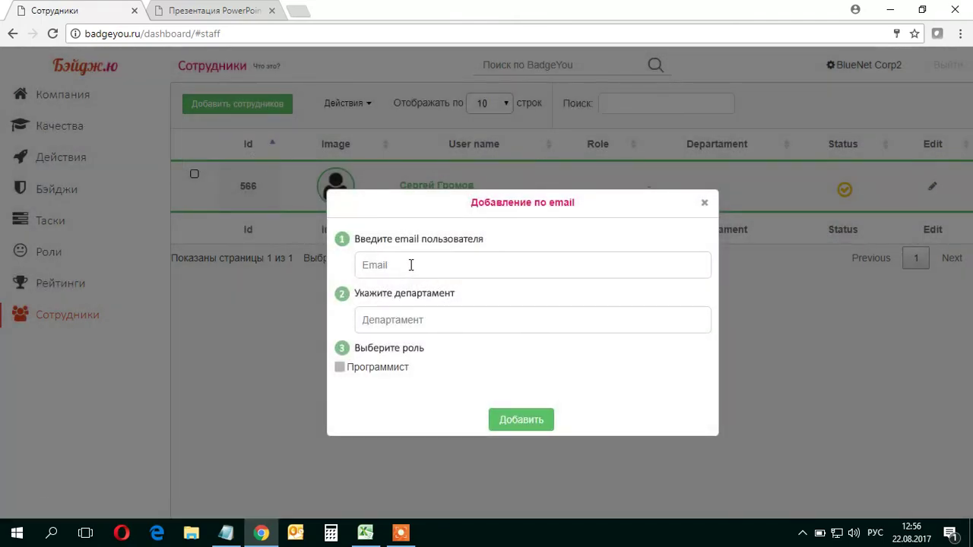
Enter the employee's e-mail, department Программисты and role Программист, and add them
text(фыв")
key(BackSpace)
key(BackSpace)
key(BackSpace)
key(BackSpace)
key(alt+shift)
text(asd@)
key(alt+shift)
text(Програм)
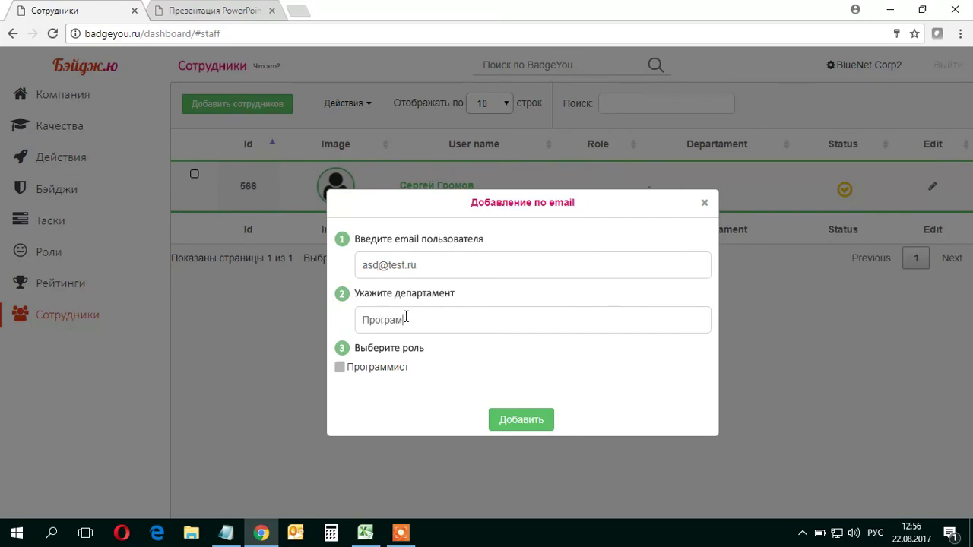
text(ты)
click(340, 368)
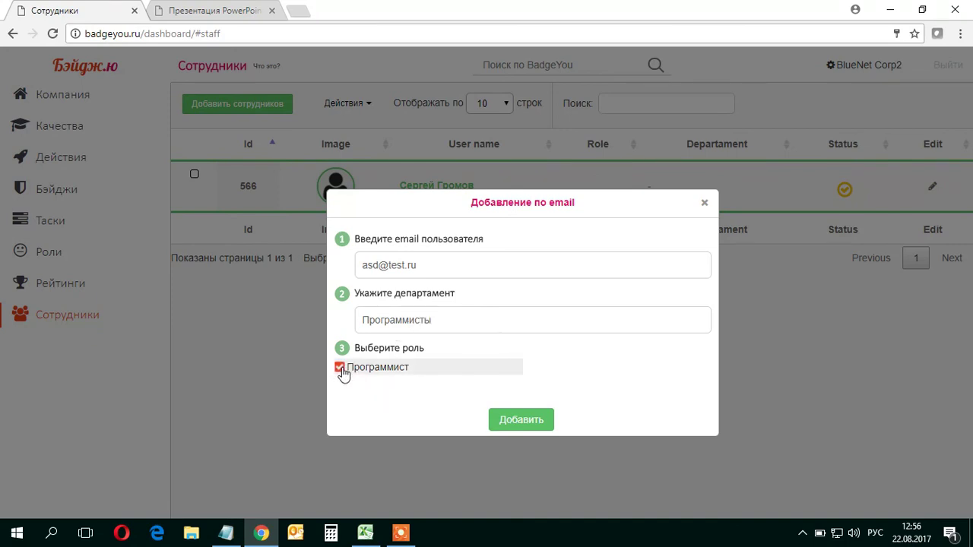
click(532, 426)
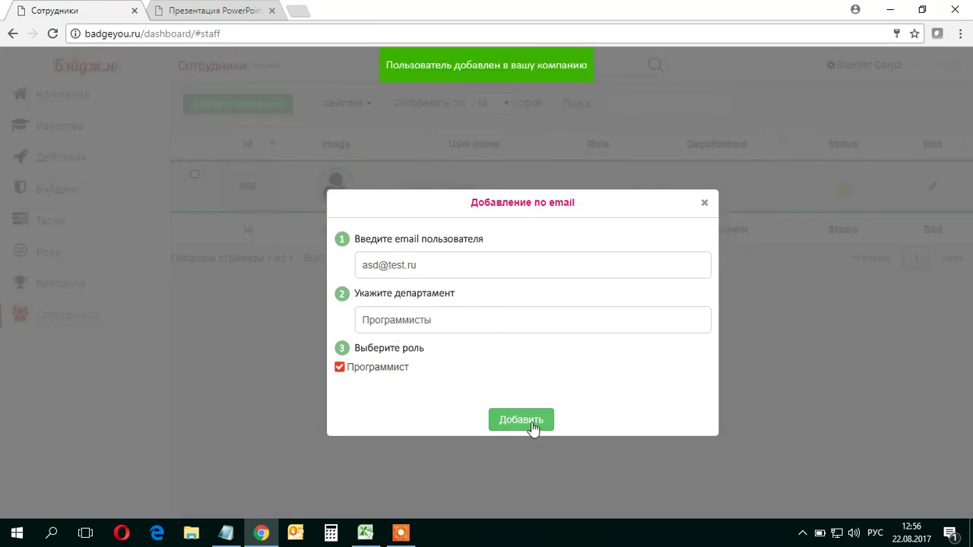
click(707, 204)
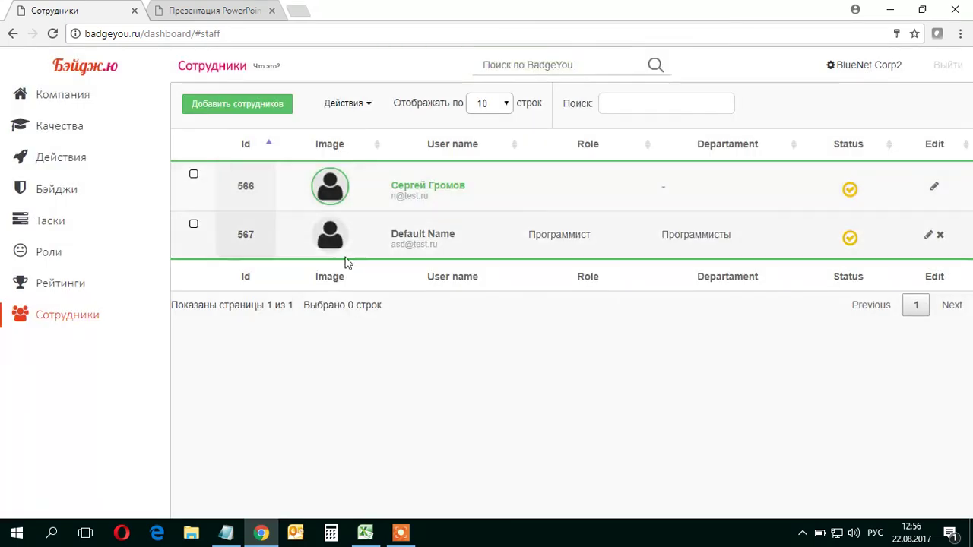
Select the new employee's row and send them an e-mail invitation
click(426, 241)
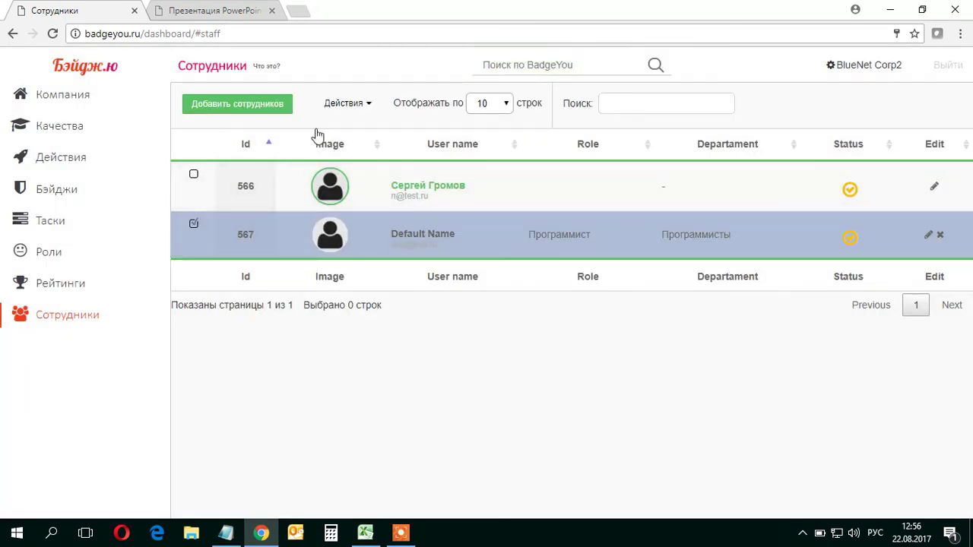
click(344, 103)
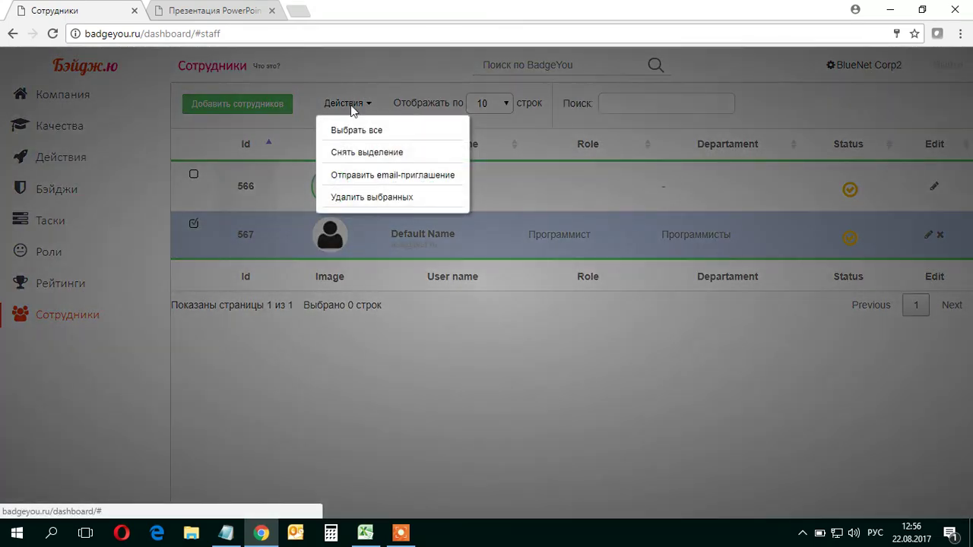
click(355, 175)
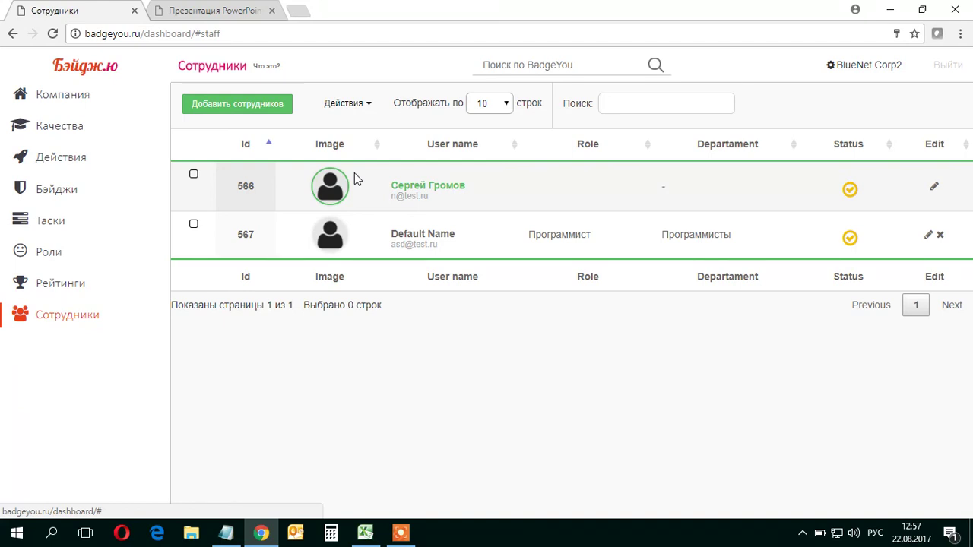
click(401, 533)
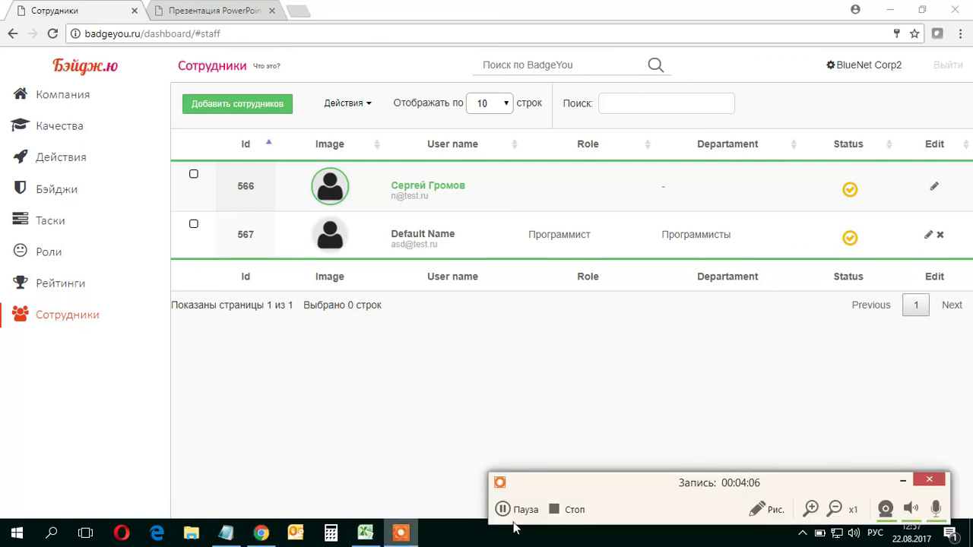